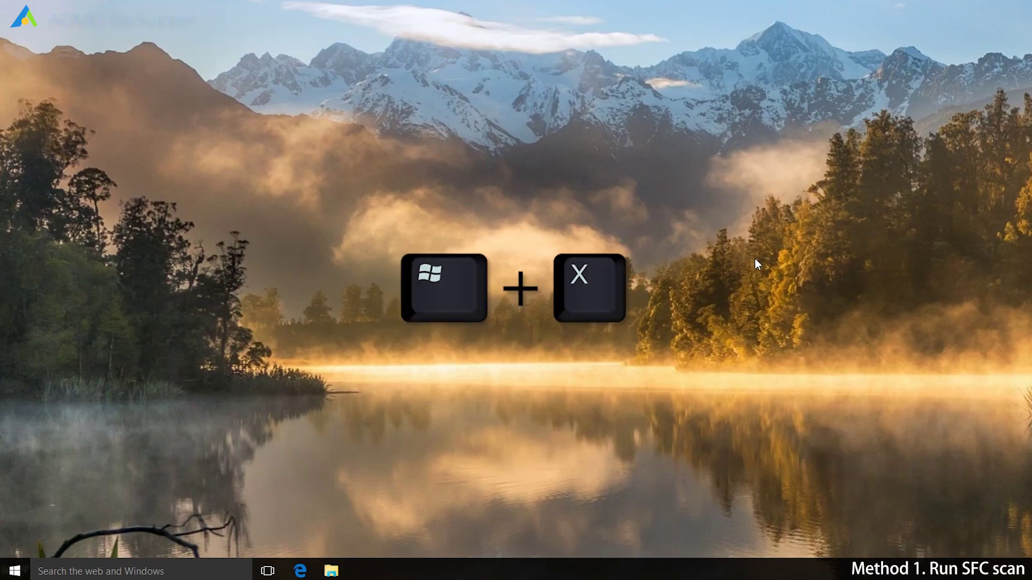
Open Command Prompt (Admin) from the Win+X quick-link menu.
key("super+x")
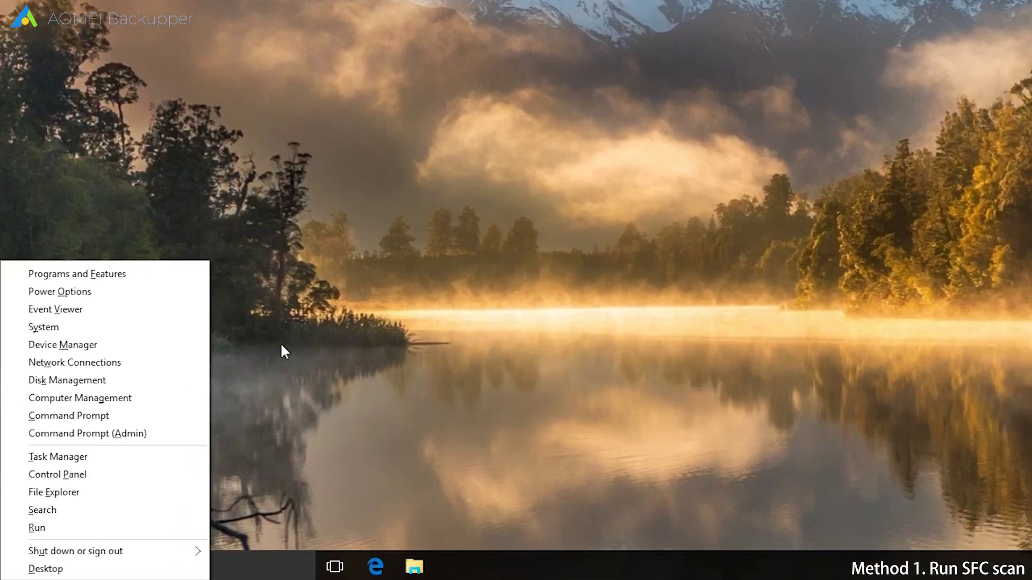
left_click(143, 434)
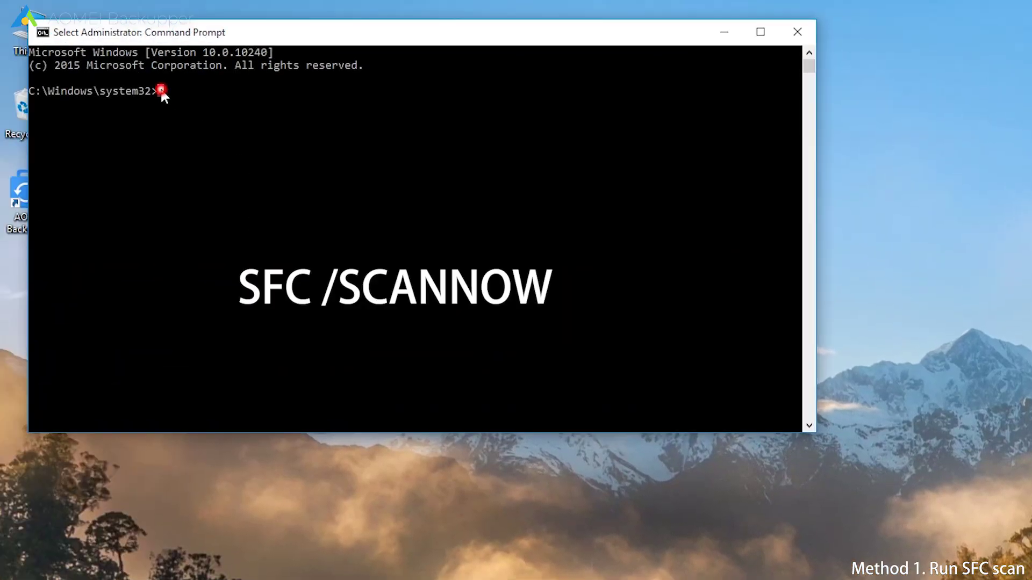
Run SFC /SCANNOW to verify and repair Windows system files.
type("SFC /SCANNOW")
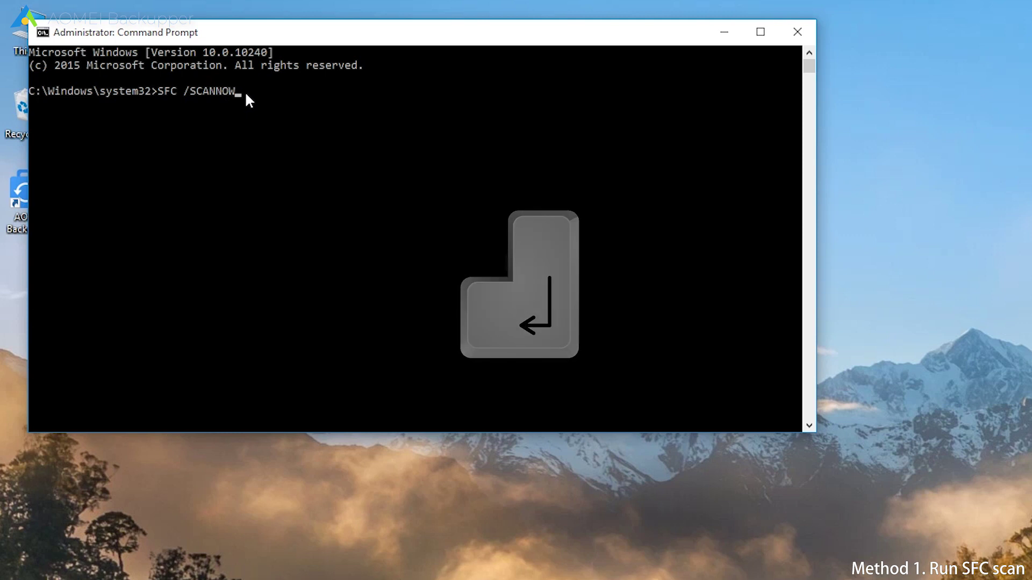
key("Return")
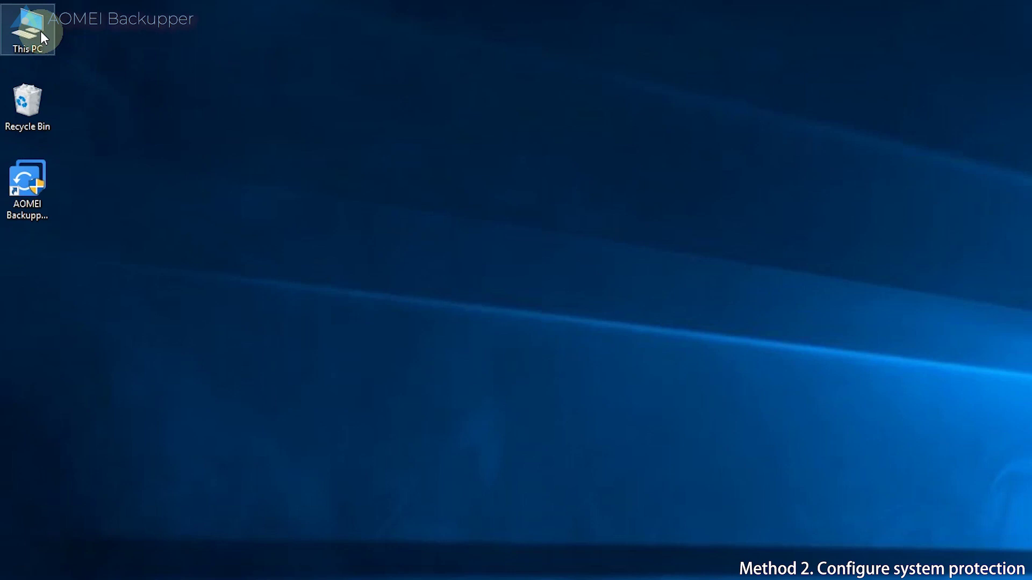
Open This PC's Properties to show the computer's basic information.
right_click(29, 25)
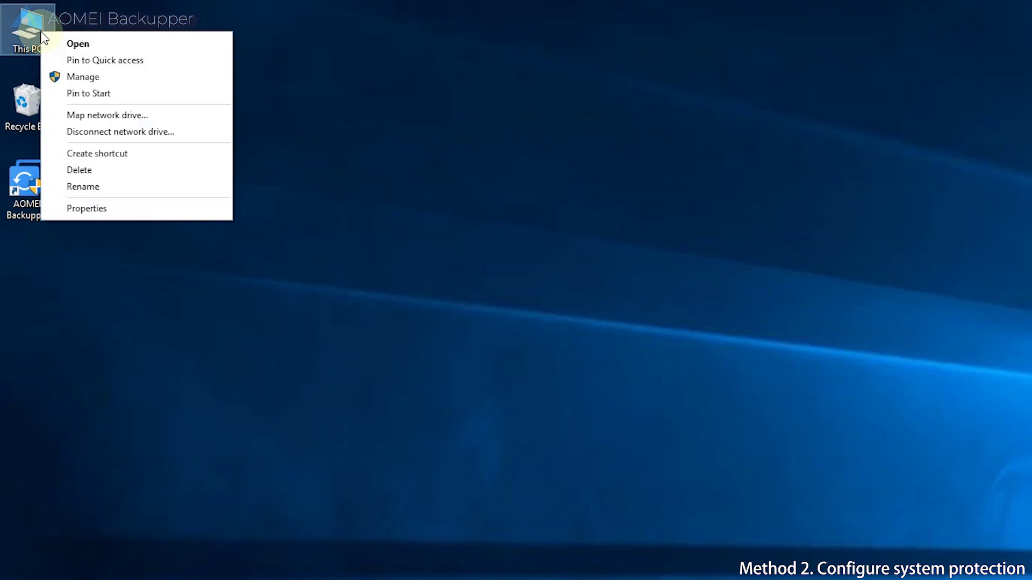
left_click(117, 211)
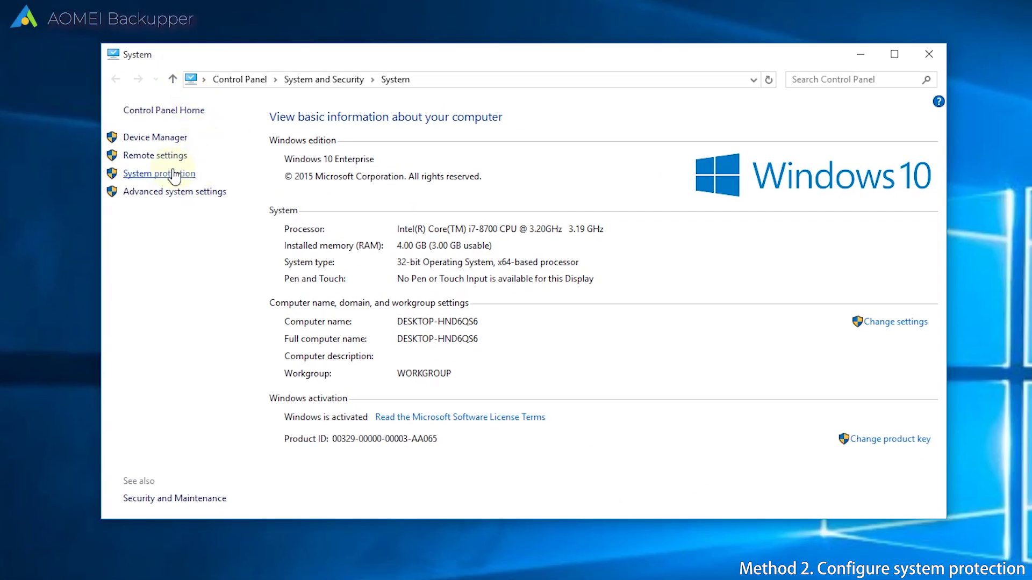
Turn on system protection for Local Disk (C:) with Max Usage raised to about 5%.
left_click(616, 364)
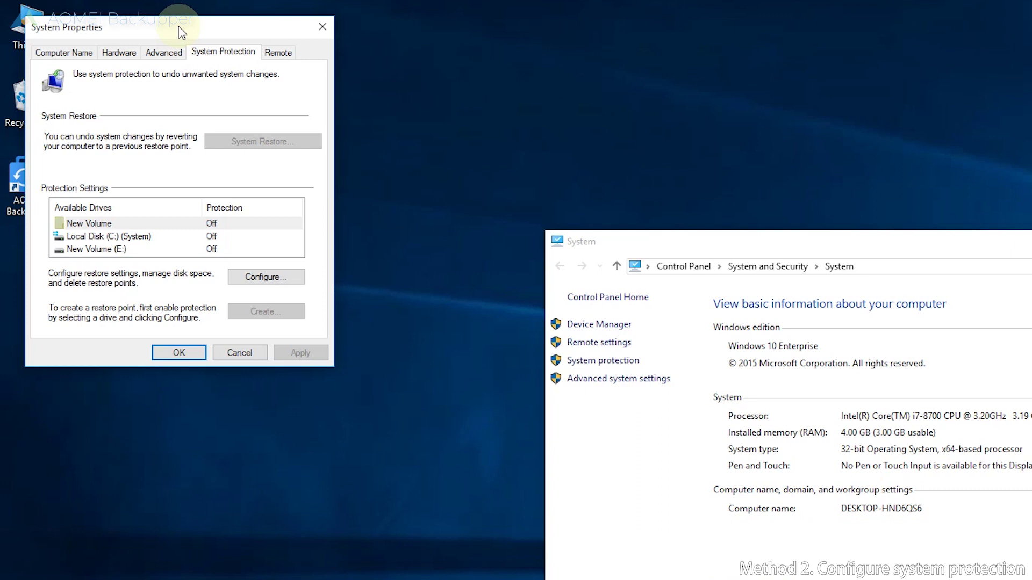
left_click(140, 236)
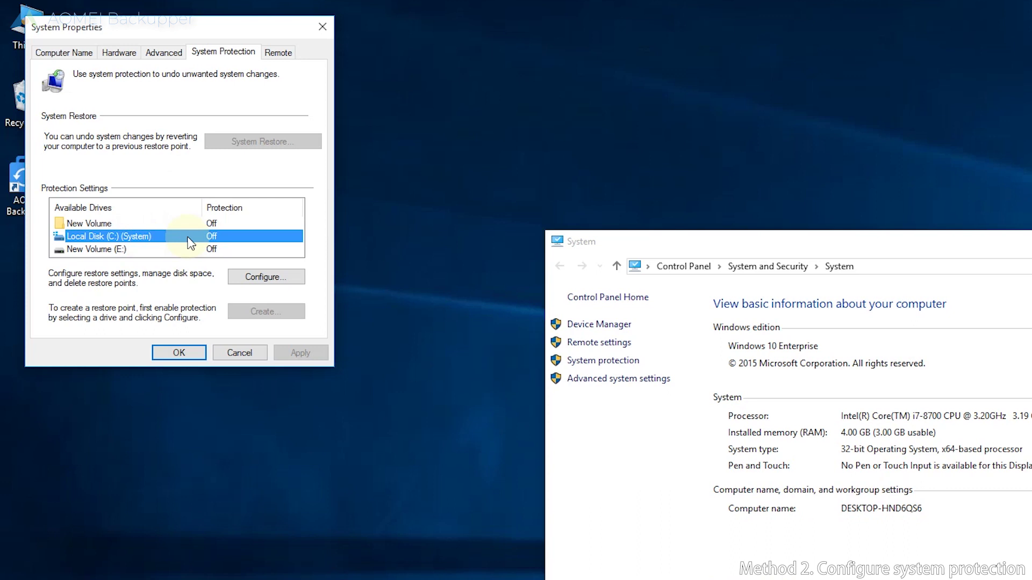
left_click(289, 280)
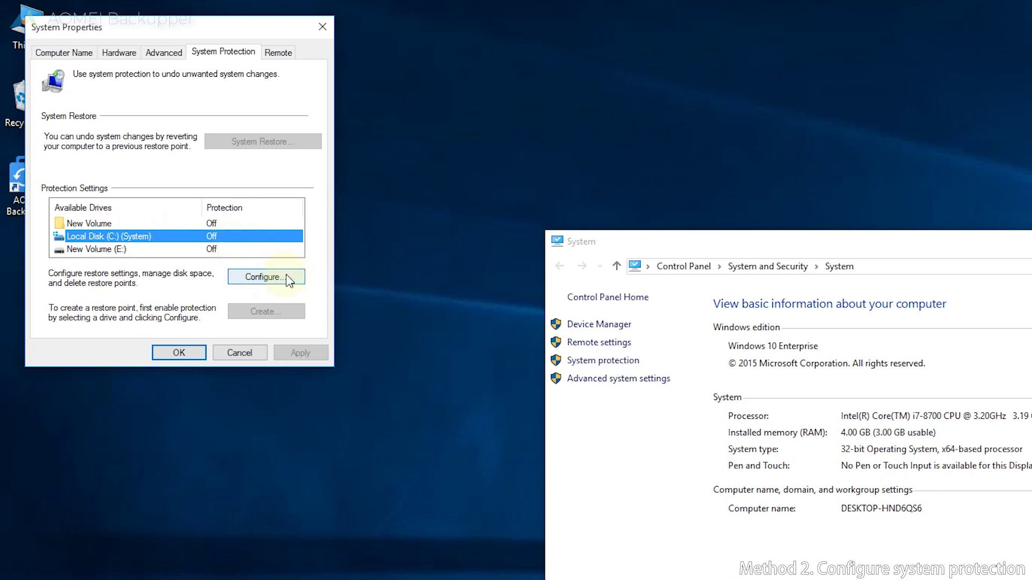
left_click(289, 279)
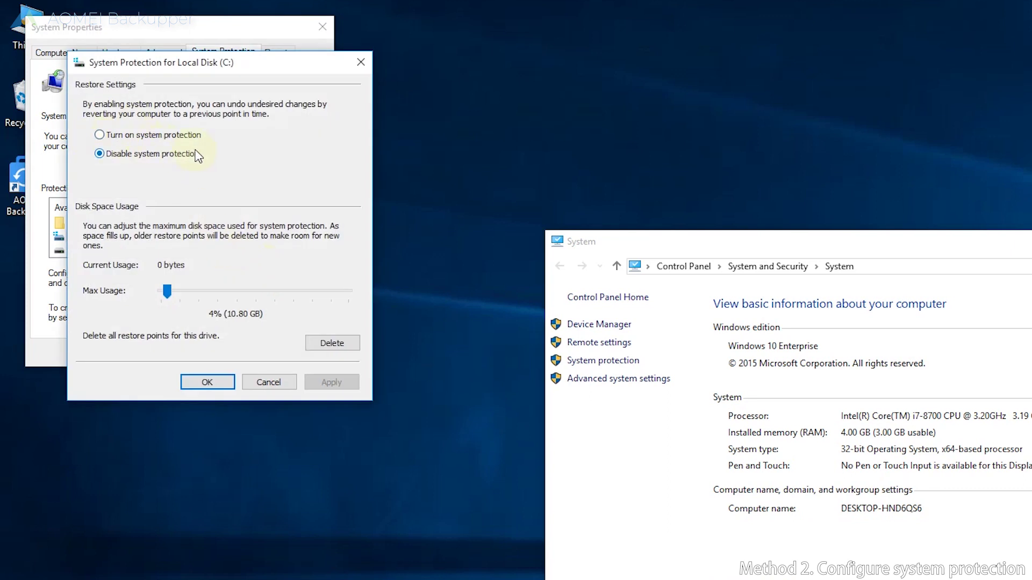
left_click(100, 135)
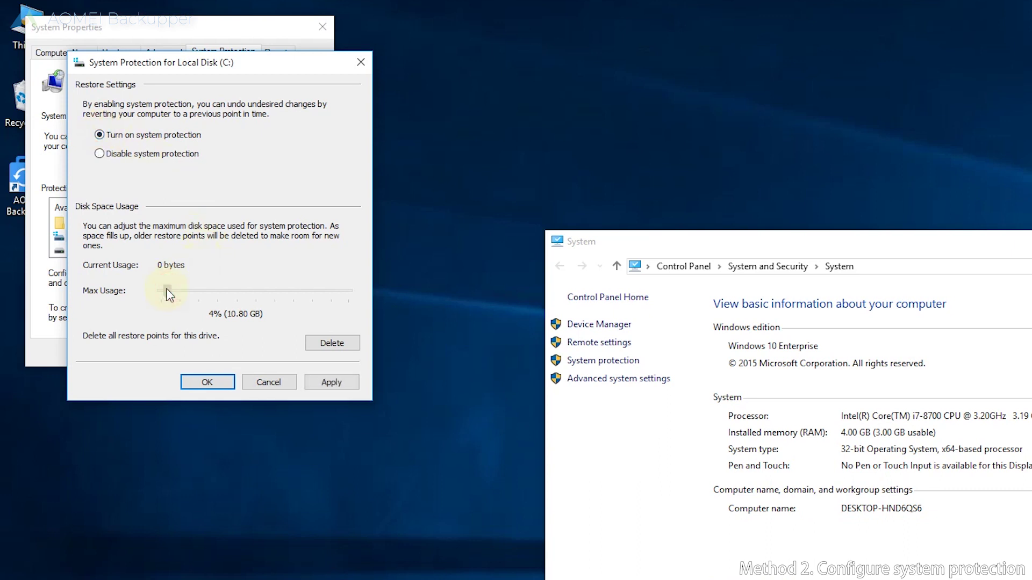
left_click_drag(166, 290, 169, 289)
left_click(215, 380)
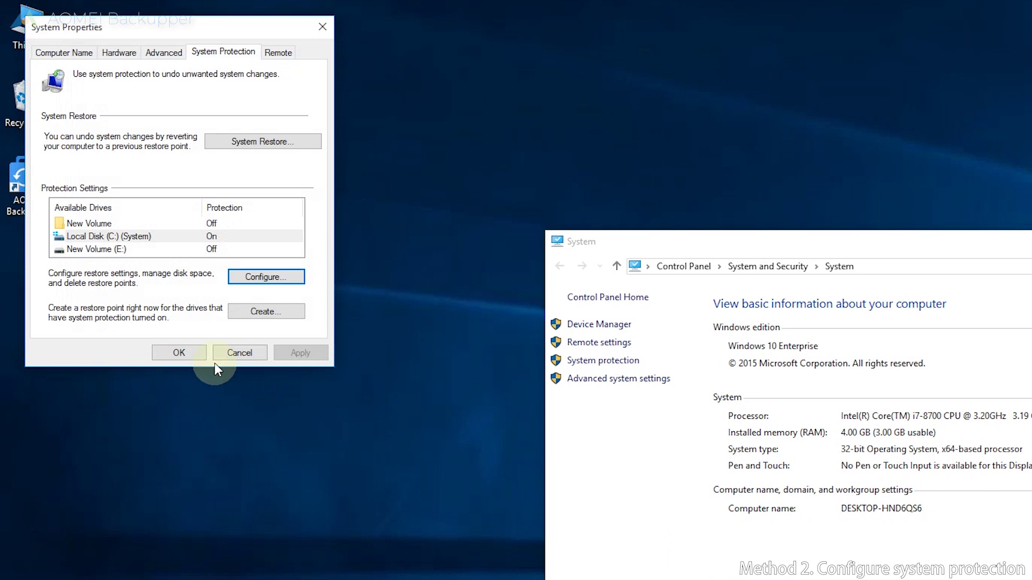
Create a restore point named 'create my system restore point', then close System Properties.
left_click(262, 318)
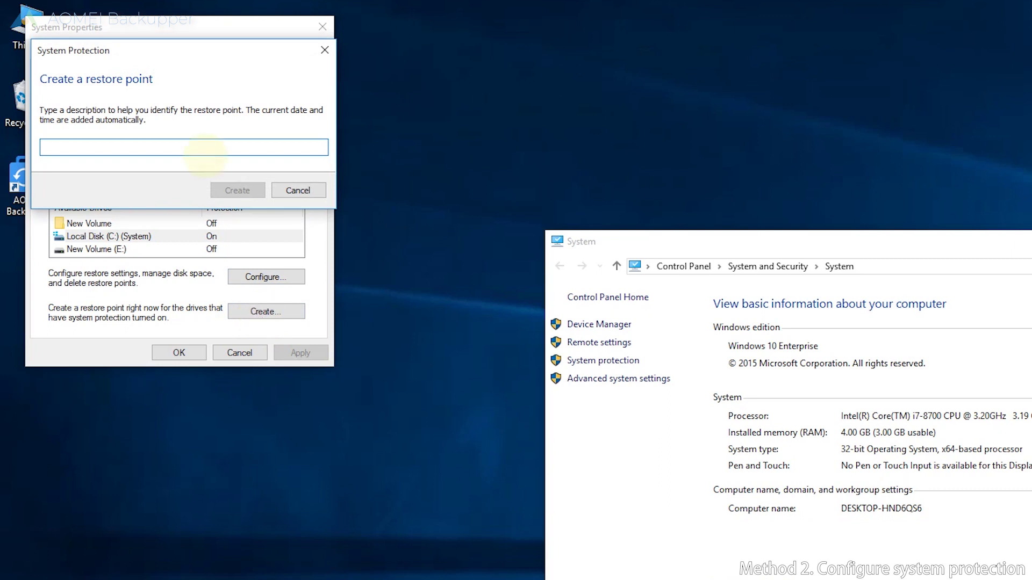
type("create m")
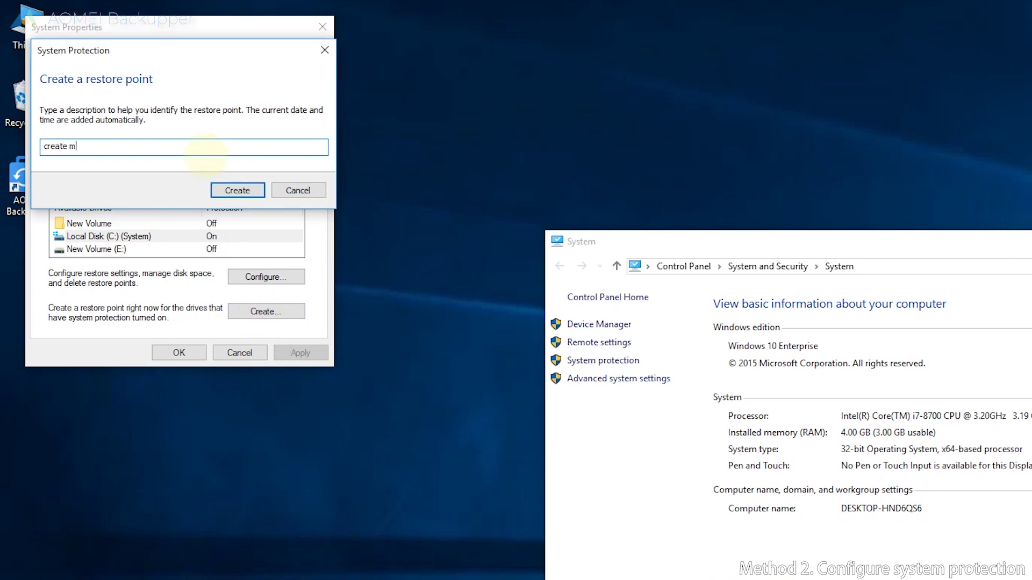
type("y system restore point")
key("Return")
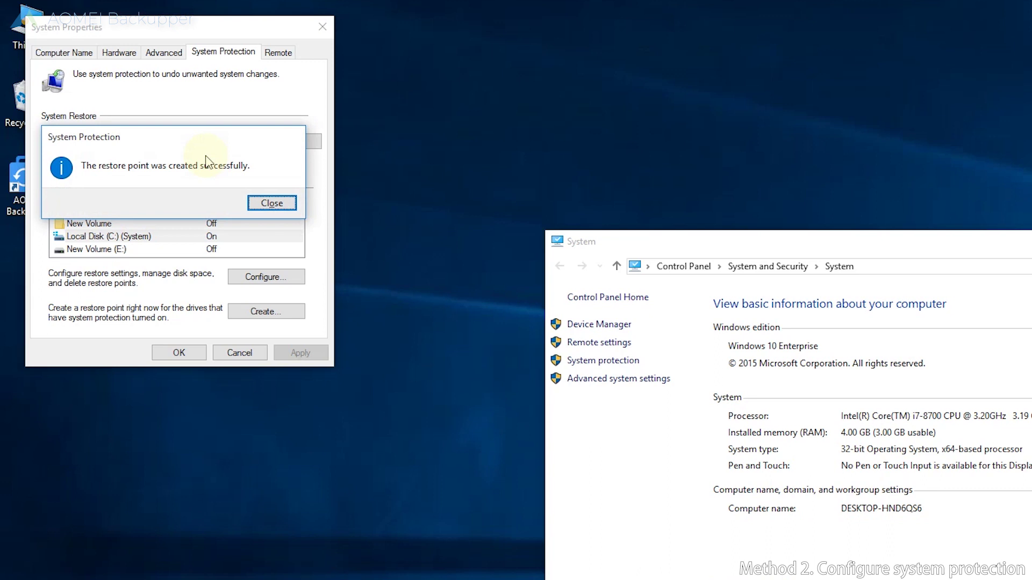
left_click(280, 205)
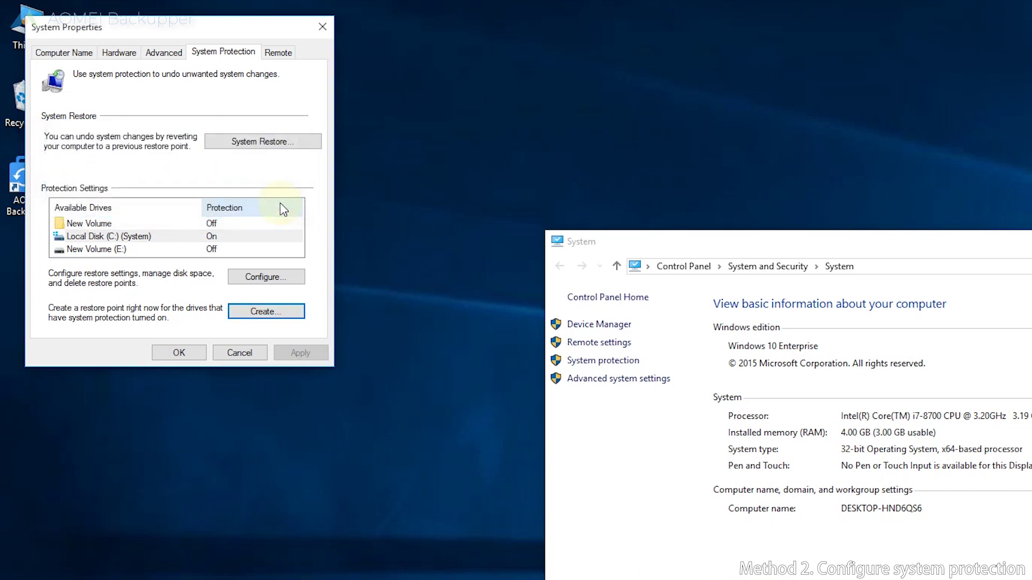
left_click(194, 354)
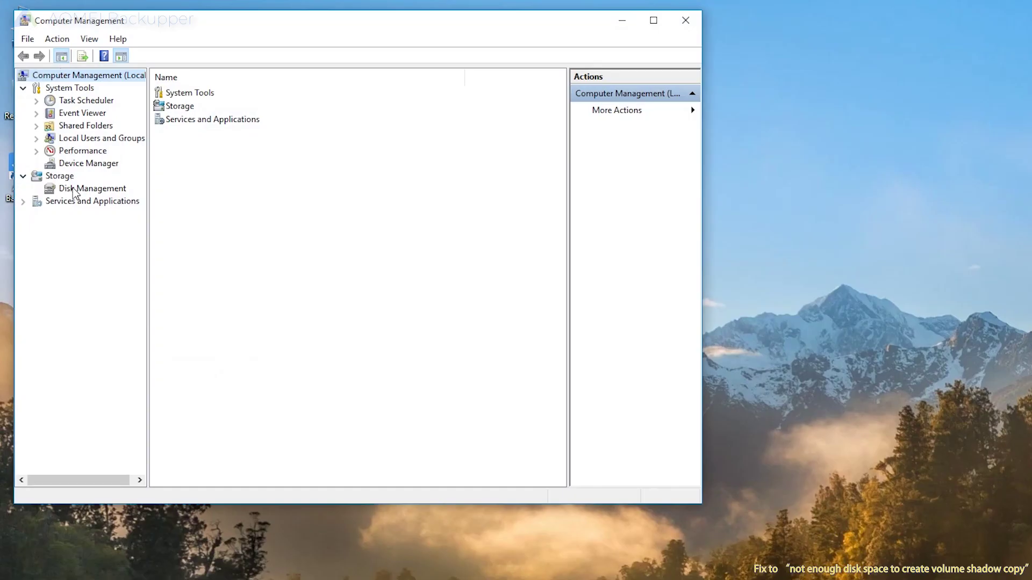
Open Disk Management and select the 195.31 GB unallocated space on Disk 0.
left_click(74, 189)
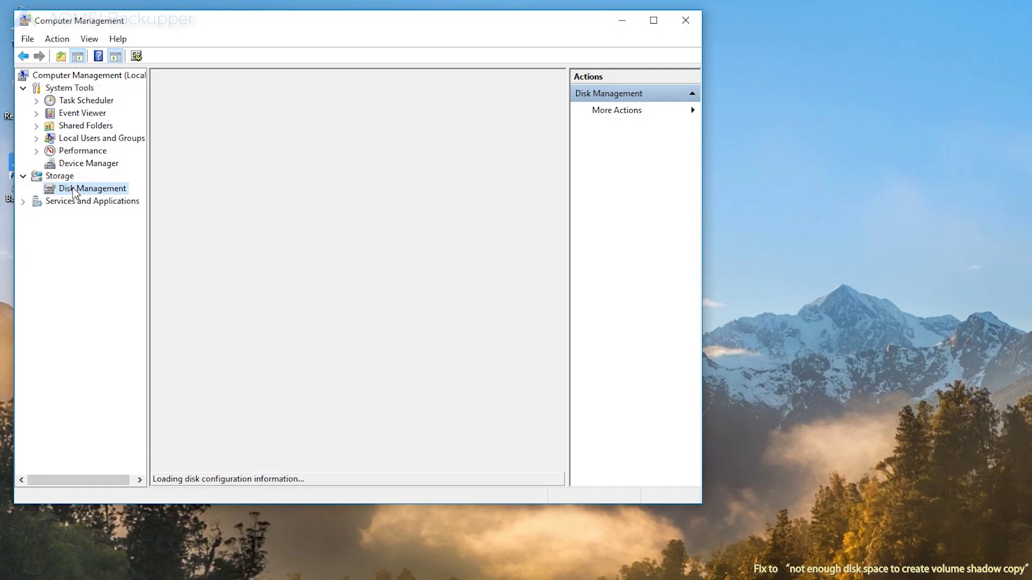
left_click(449, 326)
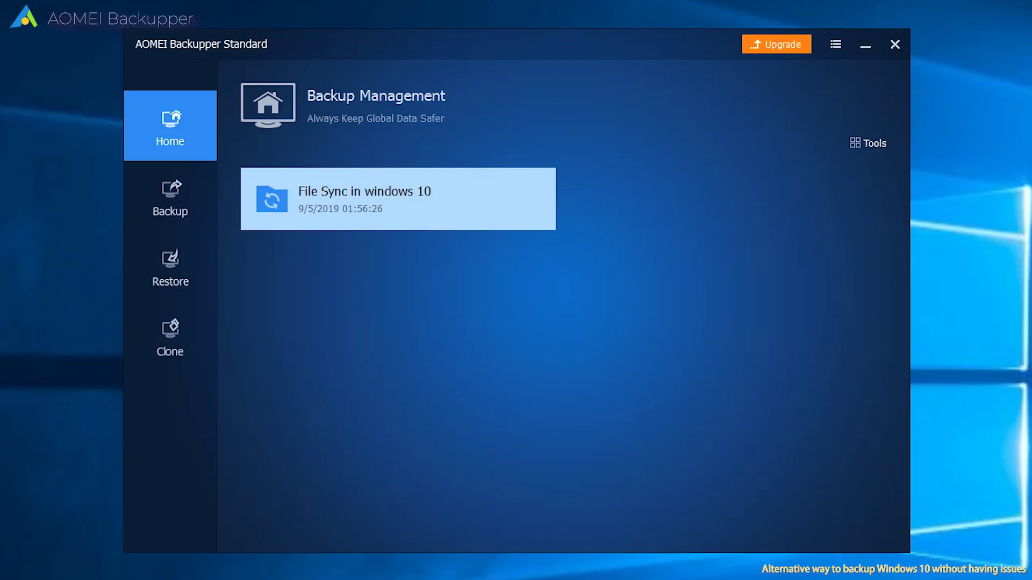
Start a System Backup of System Reserved and C:, renaming the task 'System restore point'.
left_click(170, 209)
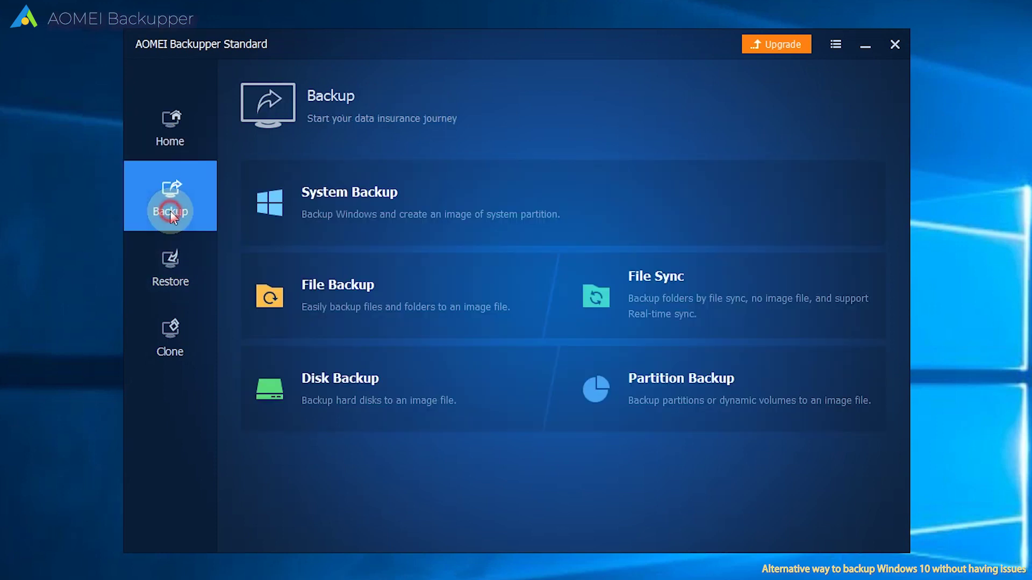
left_click(382, 215)
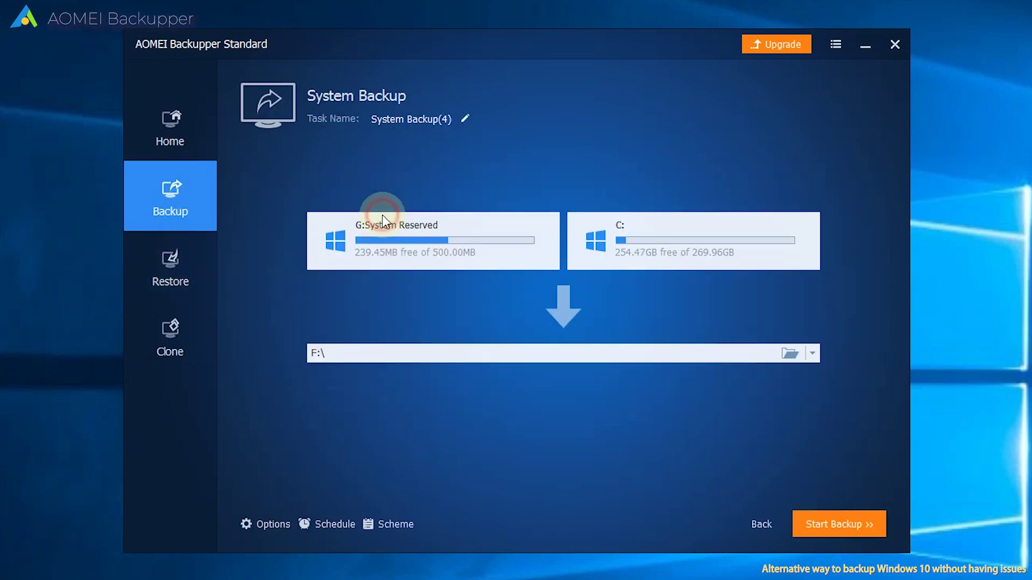
left_click(462, 121)
key("BackSpace")
key("BackSpace")
key("BackSpace")
key("BackSpace")
key("BackSpace")
key("BackSpace")
key("BackSpace")
key("BackSpace")
key("BackSpace")
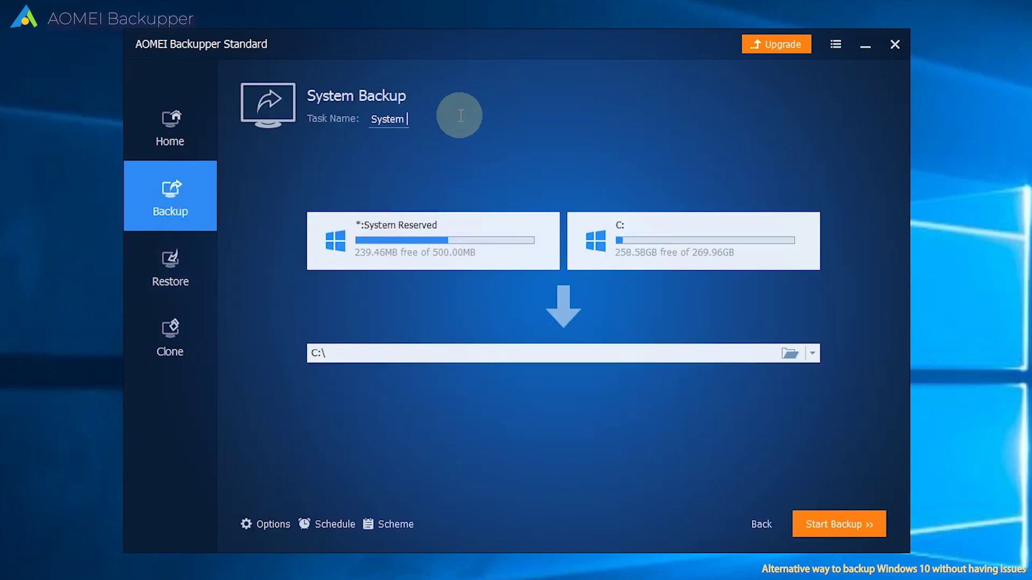
type("restore point")
left_click(536, 138)
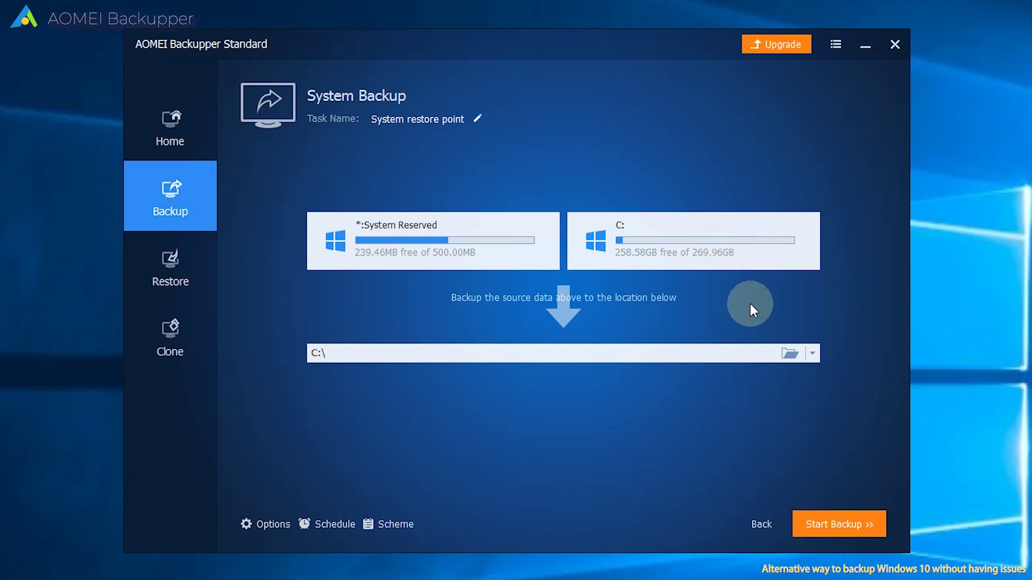
Set New Volume (E:) as the system backup destination and start the backup.
left_click(790, 354)
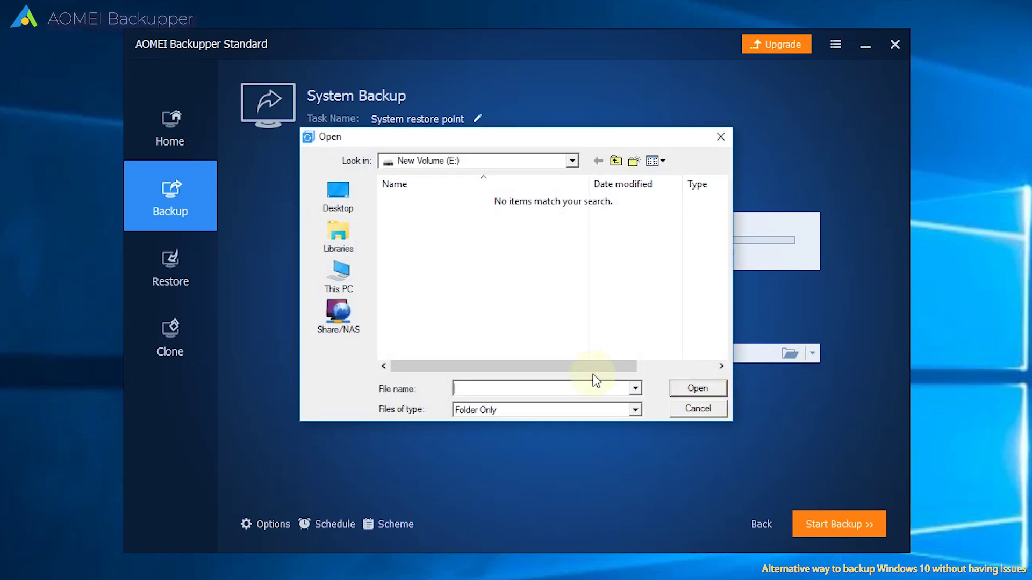
left_click(339, 279)
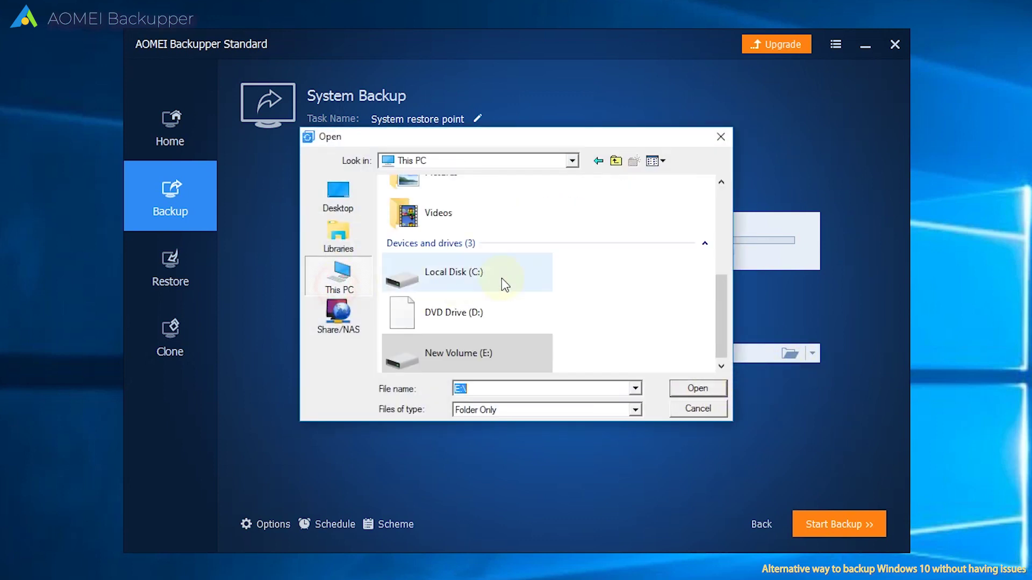
left_click(495, 356)
left_click(687, 389)
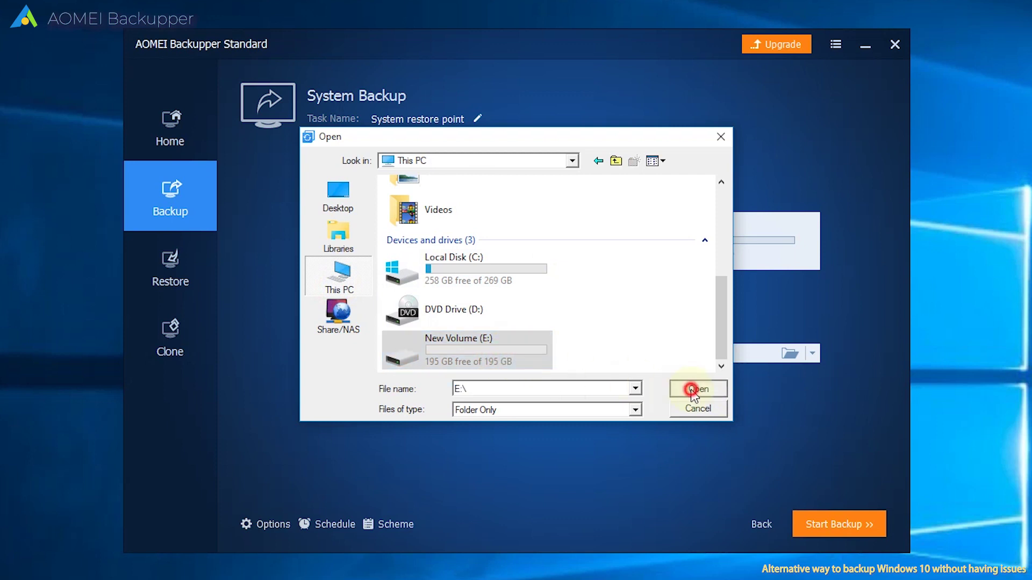
left_click(868, 528)
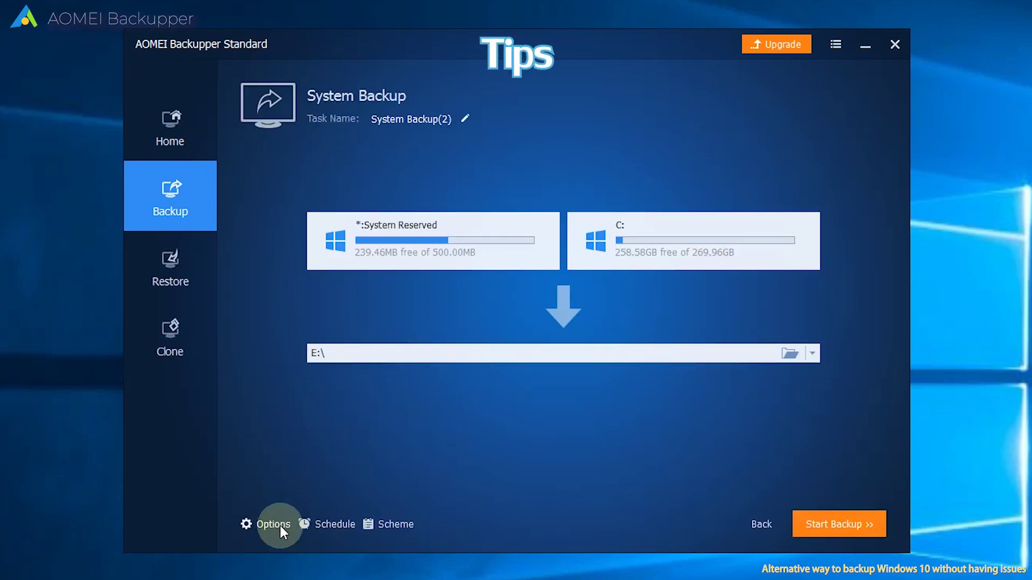
Open the backup's Schedule Settings and check the frequency list, leaving it on Daily.
left_click(325, 528)
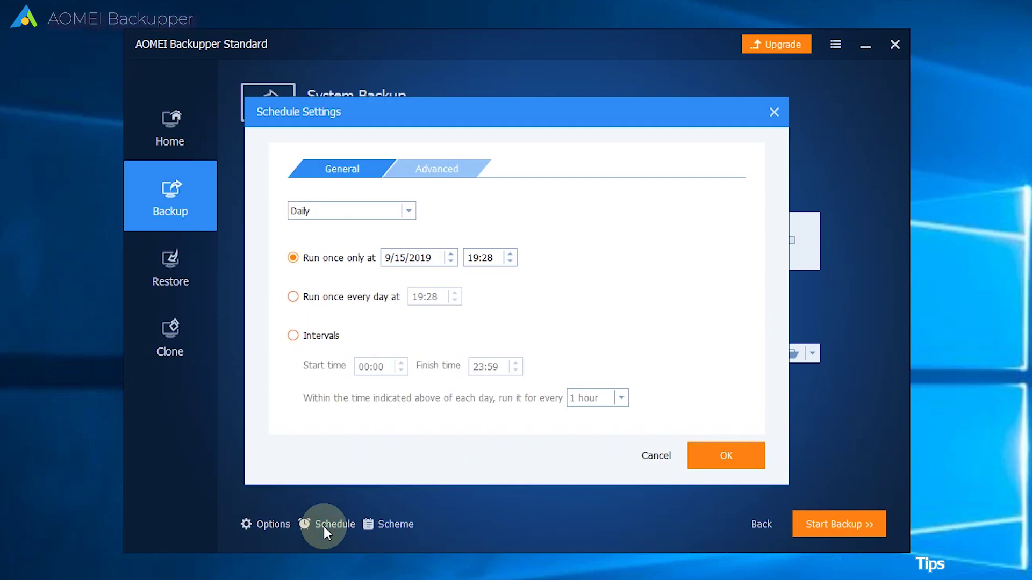
left_click(407, 210)
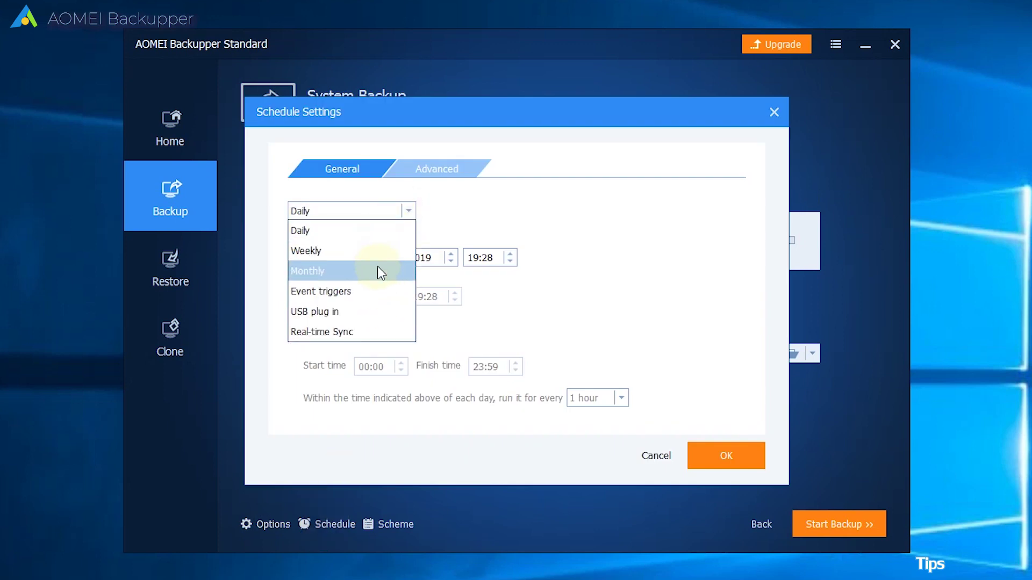
left_click(532, 219)
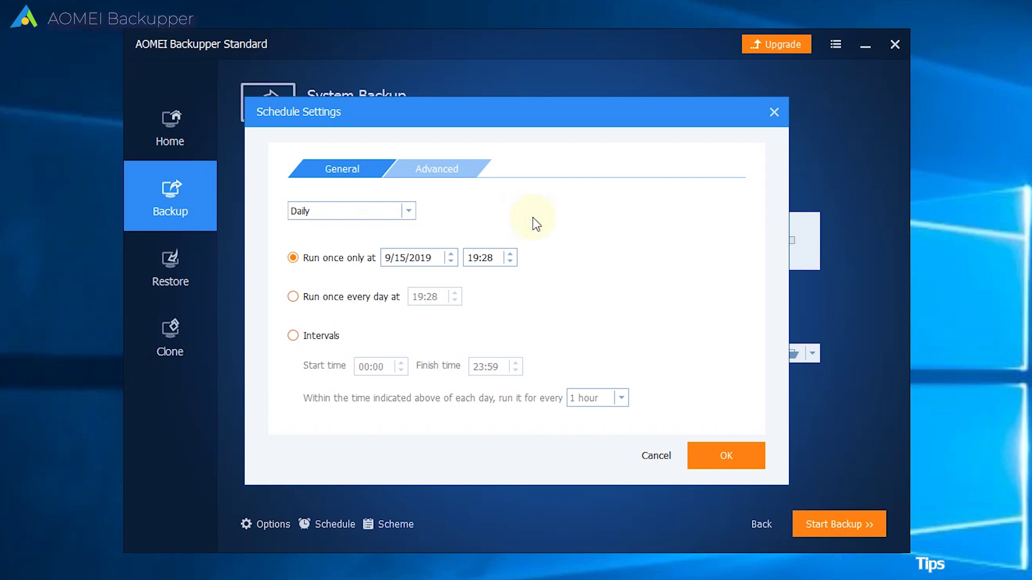